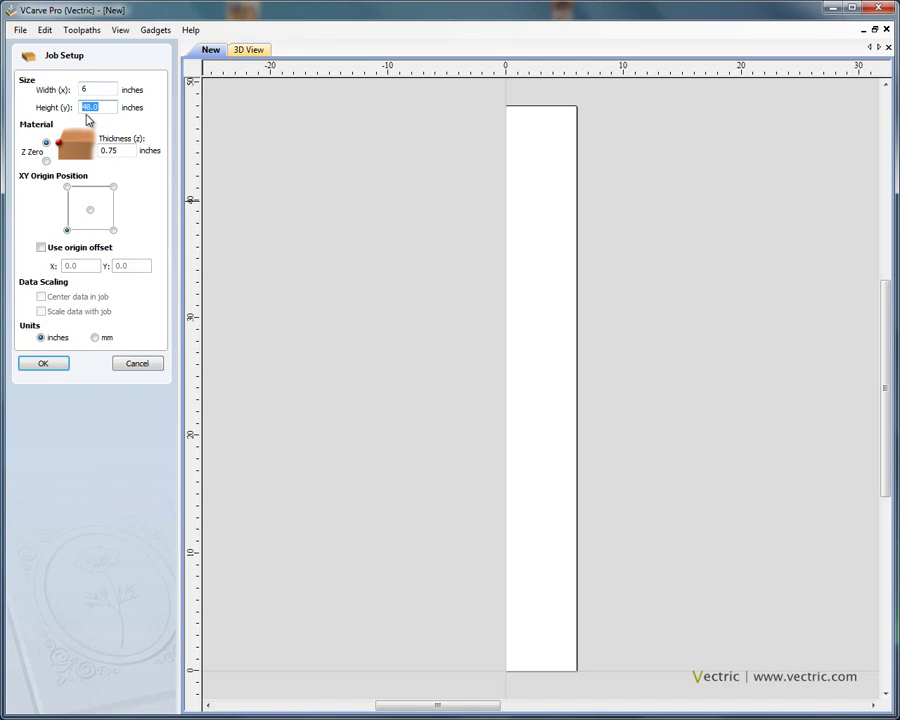
- Set the job to 6 × 2 inches with 0.125 inch material thickness
{"action": "left_click", "coordinate": [123, 150]}
{"action": "key", "text": "BackSpace"}
{"action": "key", "text": "BackSpace"}
{"action": "type", "text": "125"}
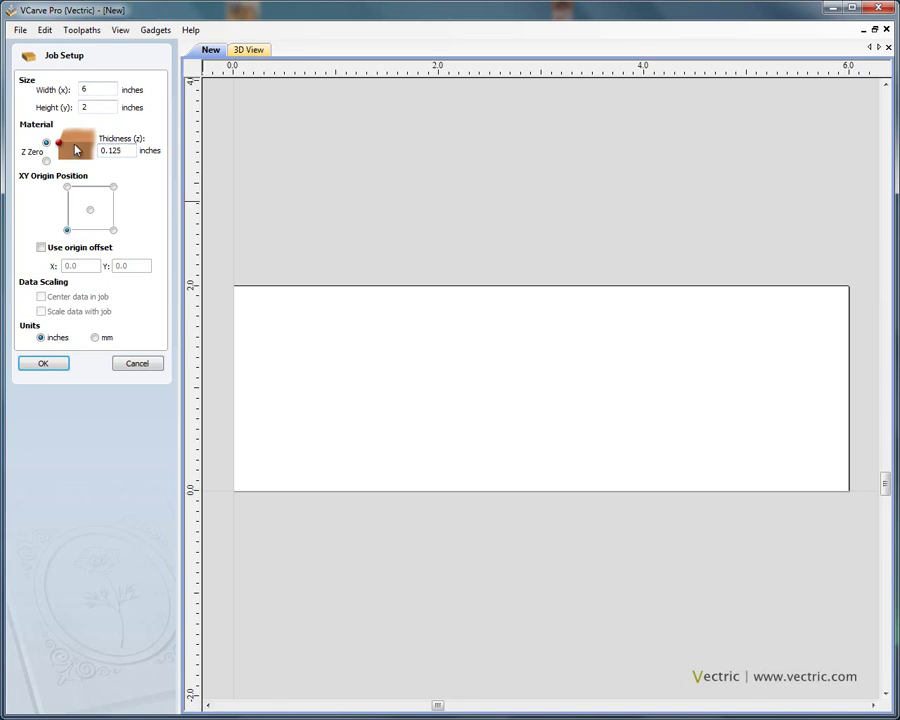
{"action": "left_click", "coordinate": [56, 364]}
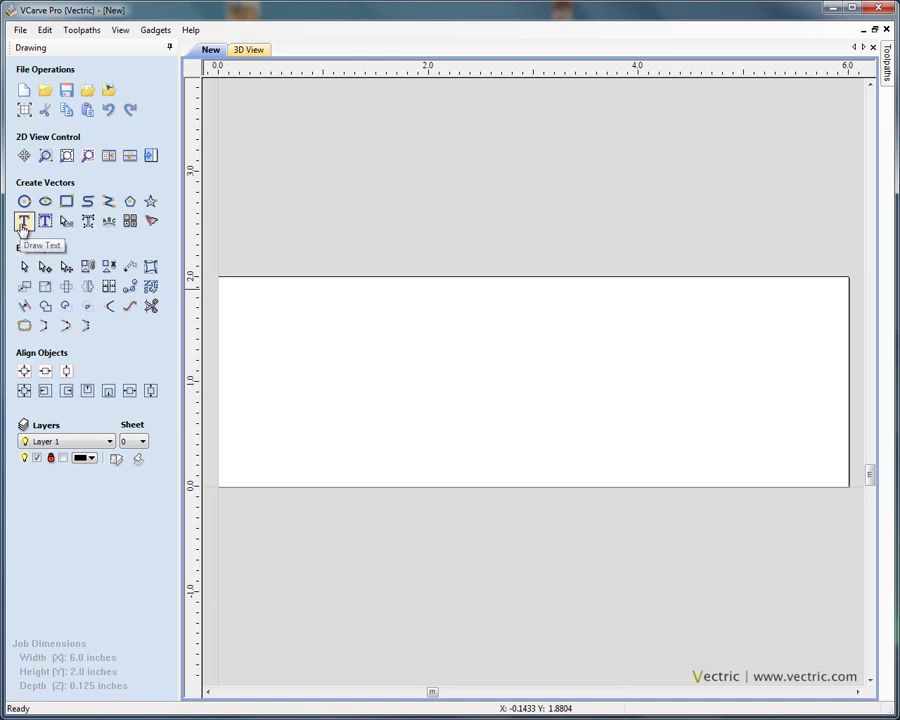
{"action": "left_click", "coordinate": [22, 222]}
{"action": "double_click", "coordinate": [100, 311]}
{"action": "left_click", "coordinate": [100, 311]}
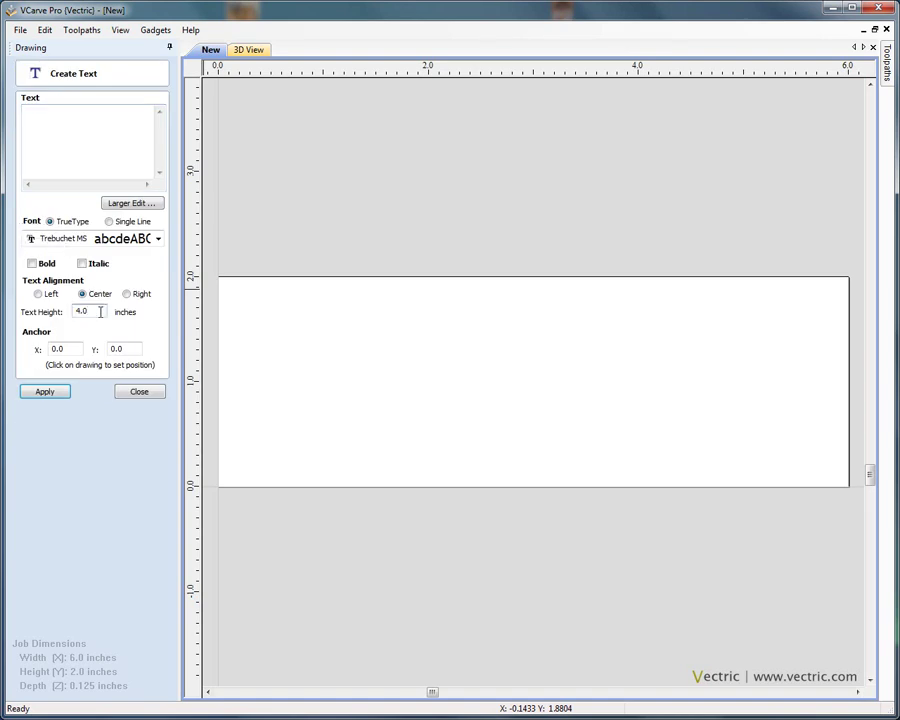
{"action": "left_click", "coordinate": [145, 393]}
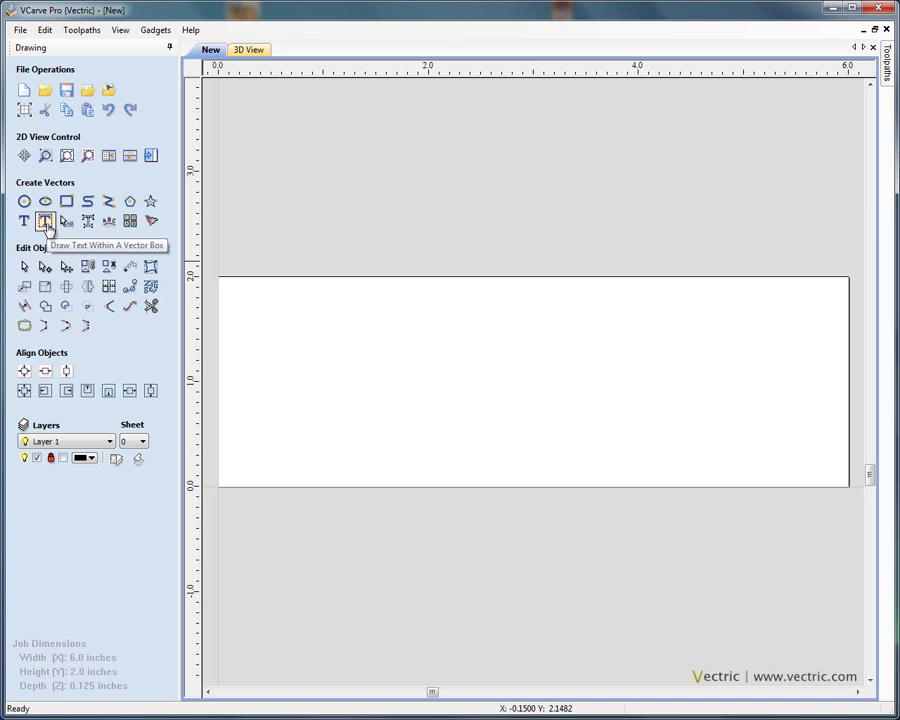
- Start text within a vector box and enter 'Wilkinsons & Co.' as the text
{"action": "left_click", "coordinate": [45, 222]}
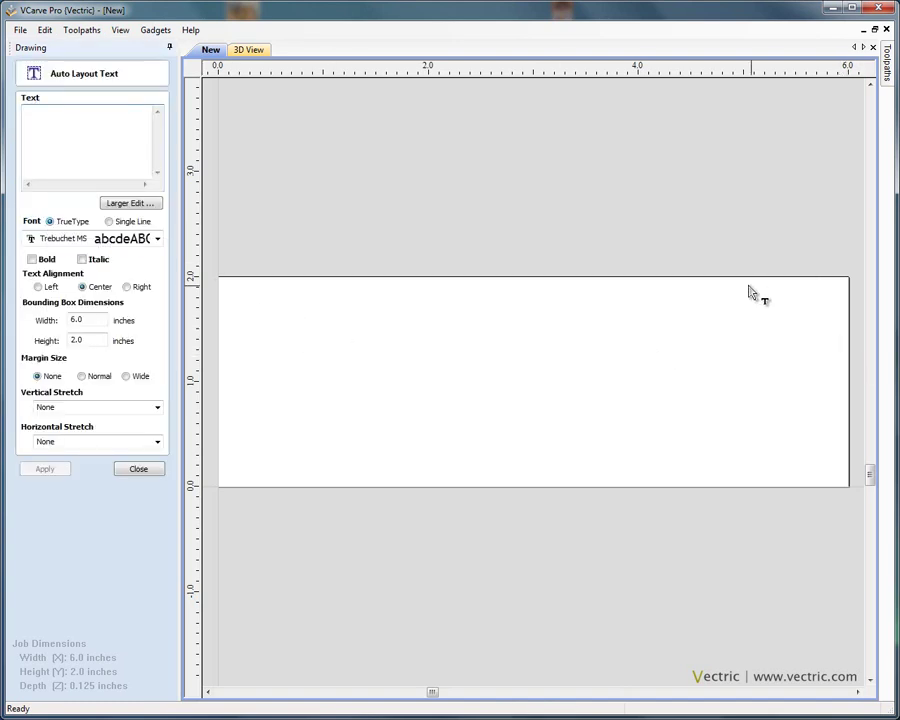
{"action": "left_click", "coordinate": [64, 129]}
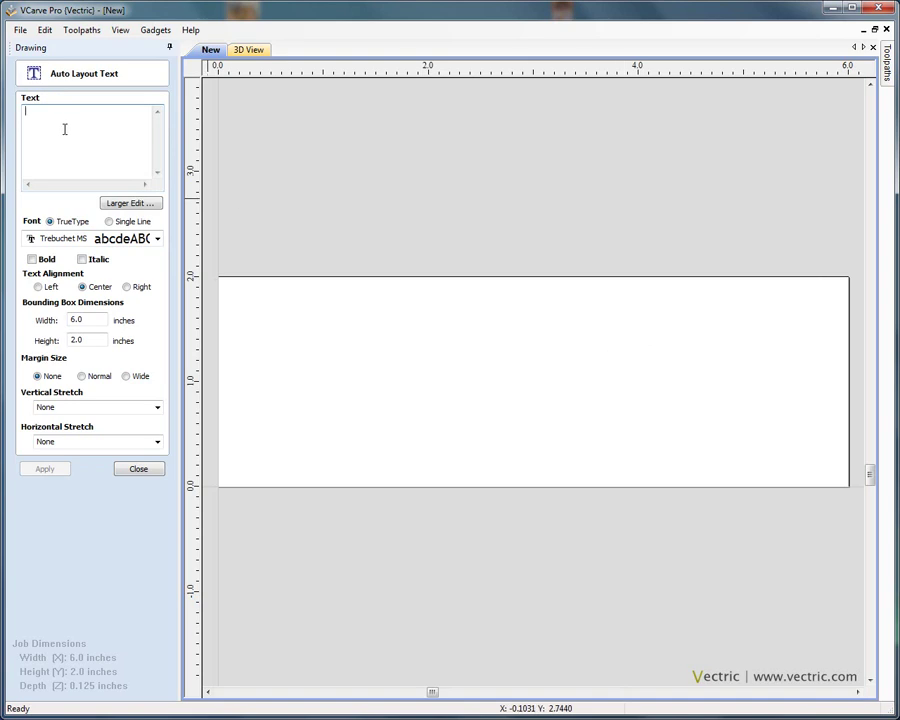
{"action": "type", "text": "Wilkinsons "}
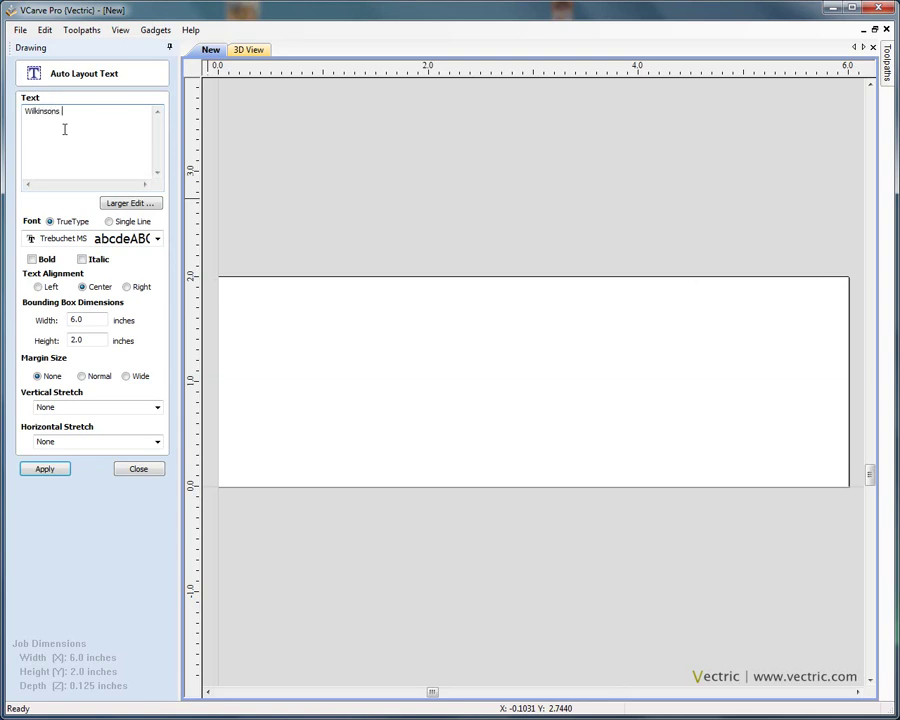
{"action": "type", "text": "& Co."}
{"action": "left_click", "coordinate": [157, 240]}
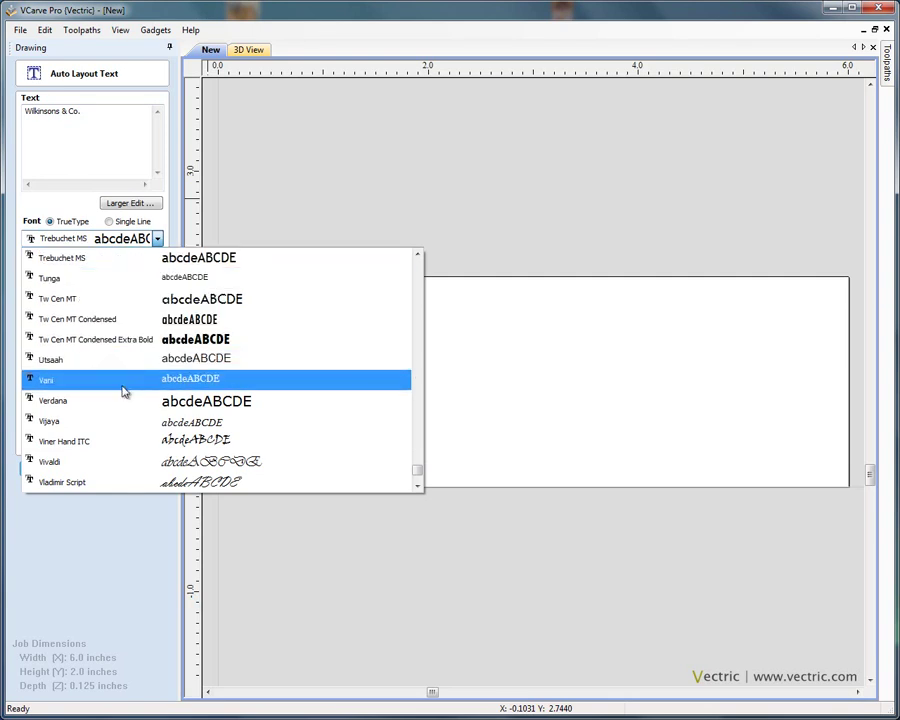
- Lay out 'Wilkinsons & Co.' in bold Times New Roman with no margin across the board
{"action": "key", "text": "t"}
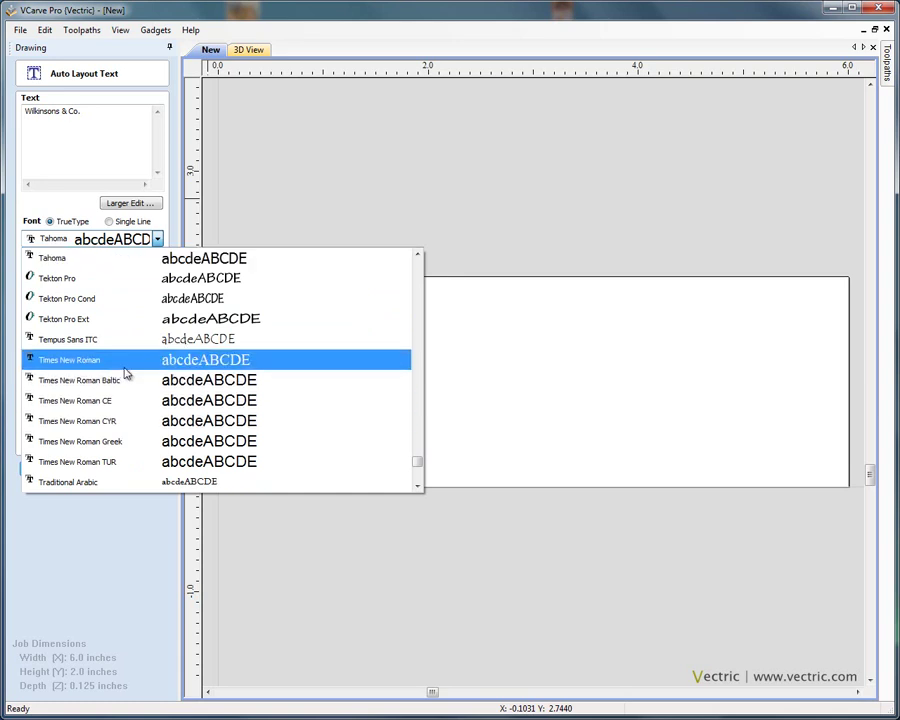
{"action": "left_click", "coordinate": [123, 365]}
{"action": "left_click", "coordinate": [31, 260]}
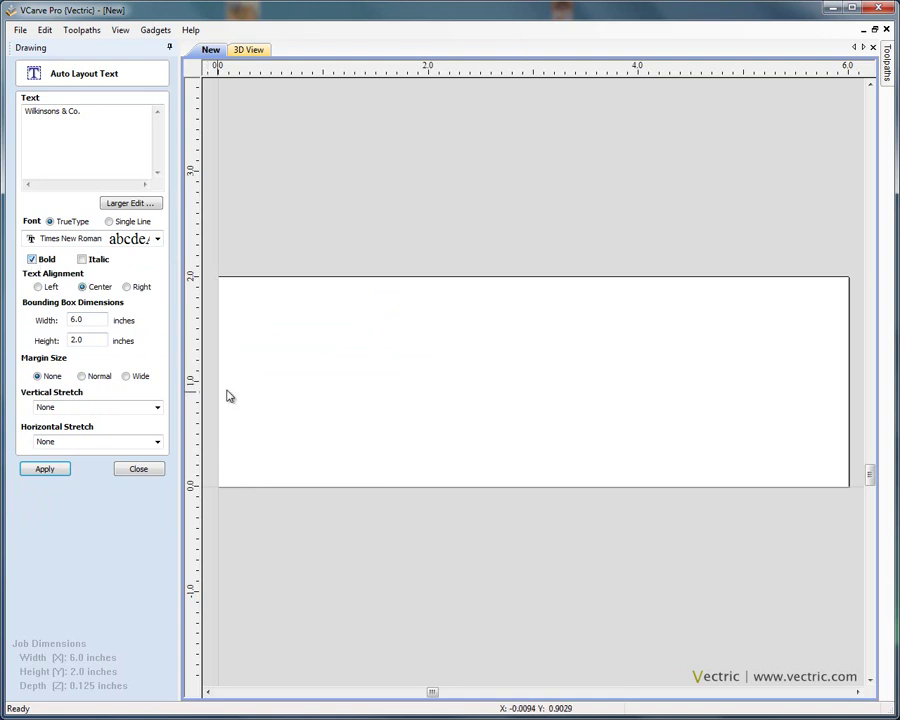
{"action": "left_click", "coordinate": [83, 377]}
{"action": "left_click", "coordinate": [37, 376]}
{"action": "left_click", "coordinate": [47, 470]}
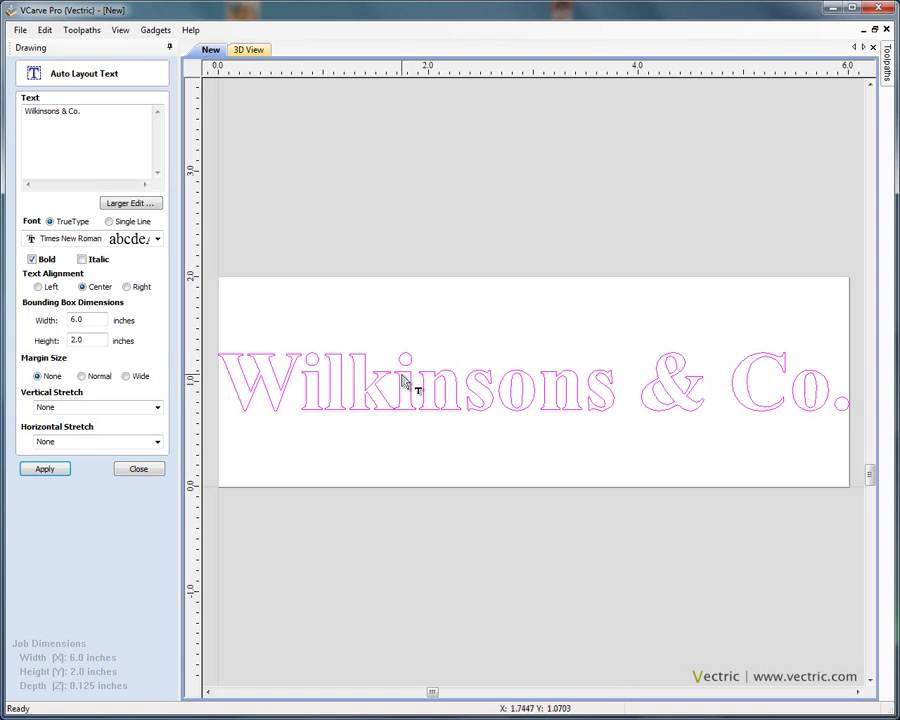
- Compare Normal and Wide margins, then re-apply the text with a Normal margin
{"action": "left_click", "coordinate": [82, 376]}
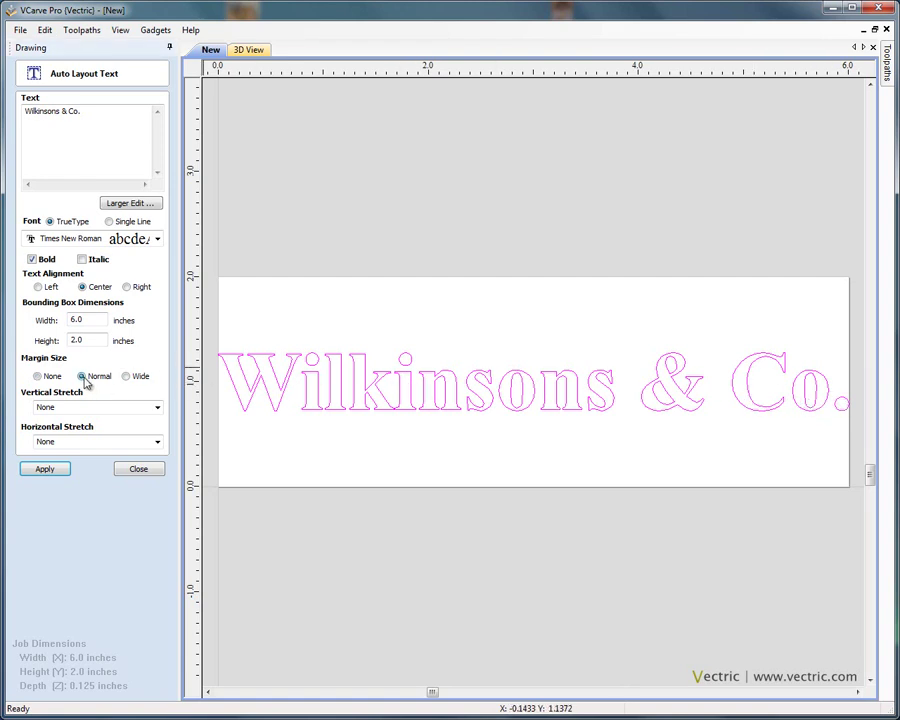
{"action": "left_click", "coordinate": [55, 471]}
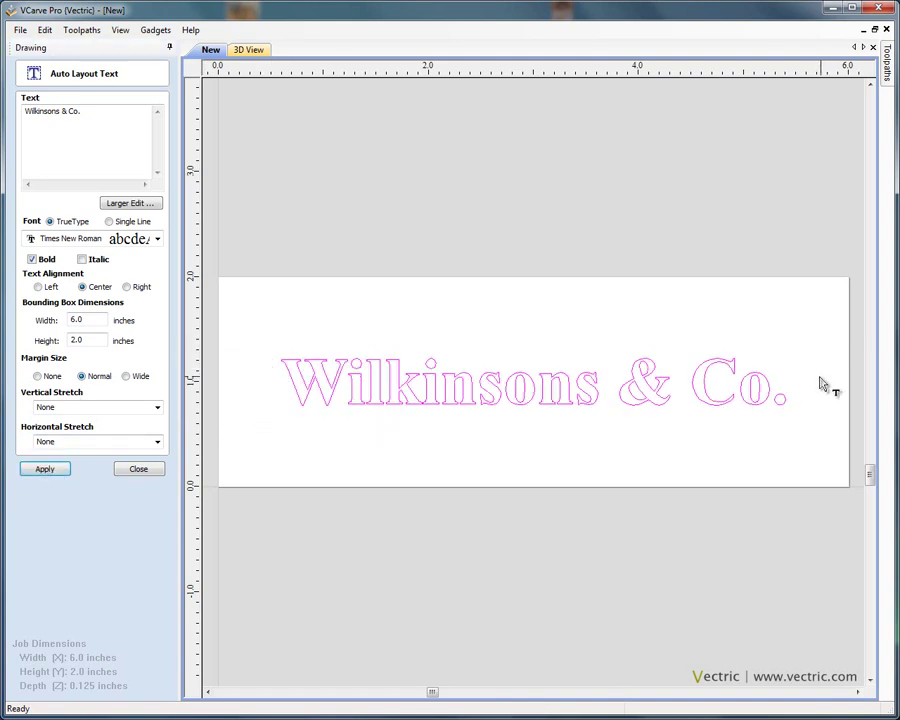
{"action": "left_click", "coordinate": [125, 376]}
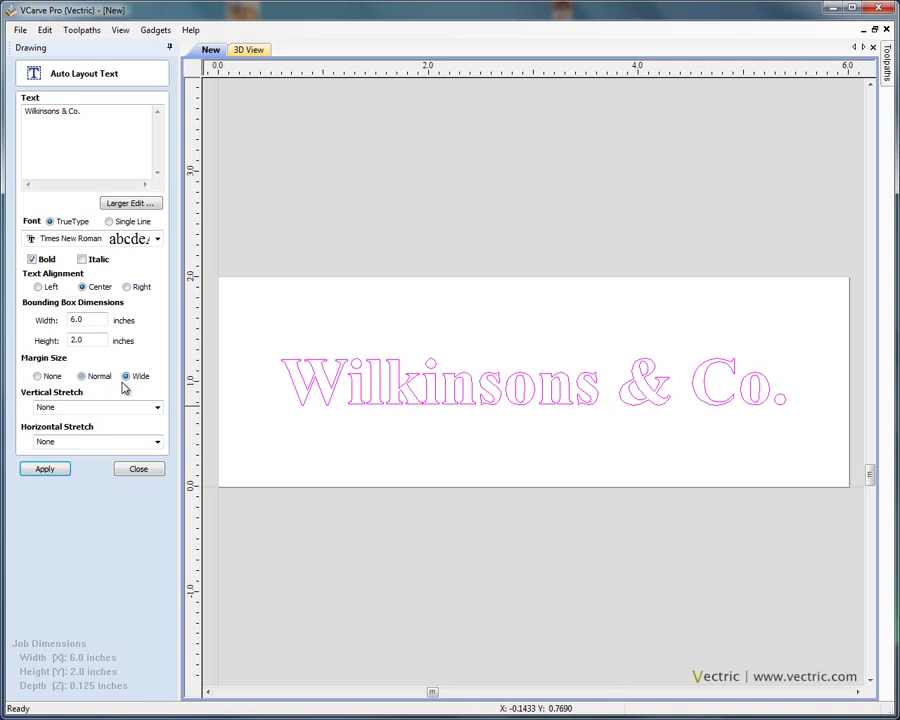
{"action": "left_click", "coordinate": [63, 468]}
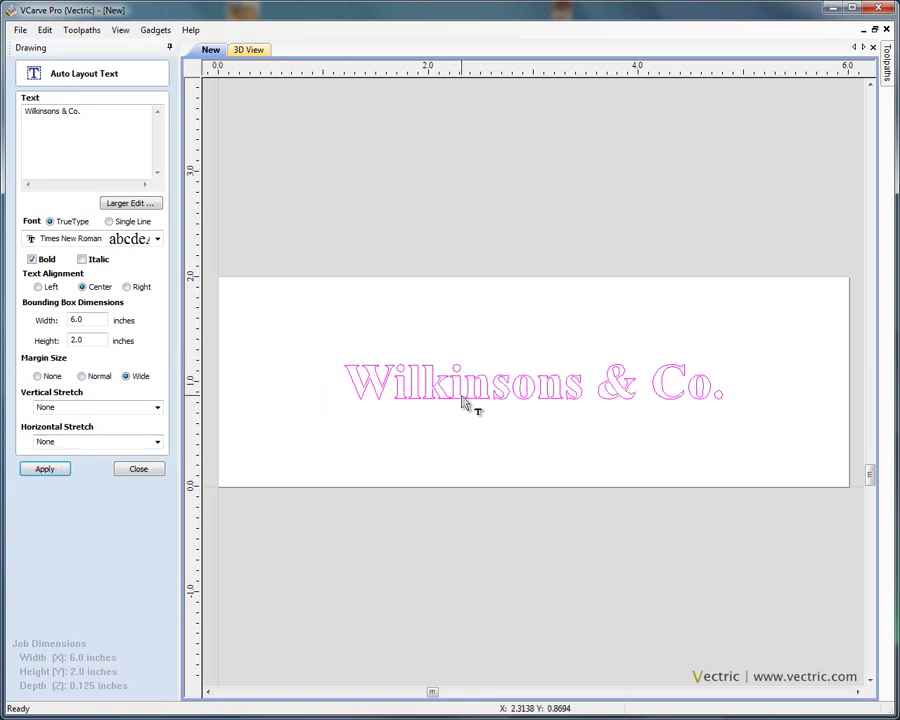
{"action": "left_click", "coordinate": [82, 377]}
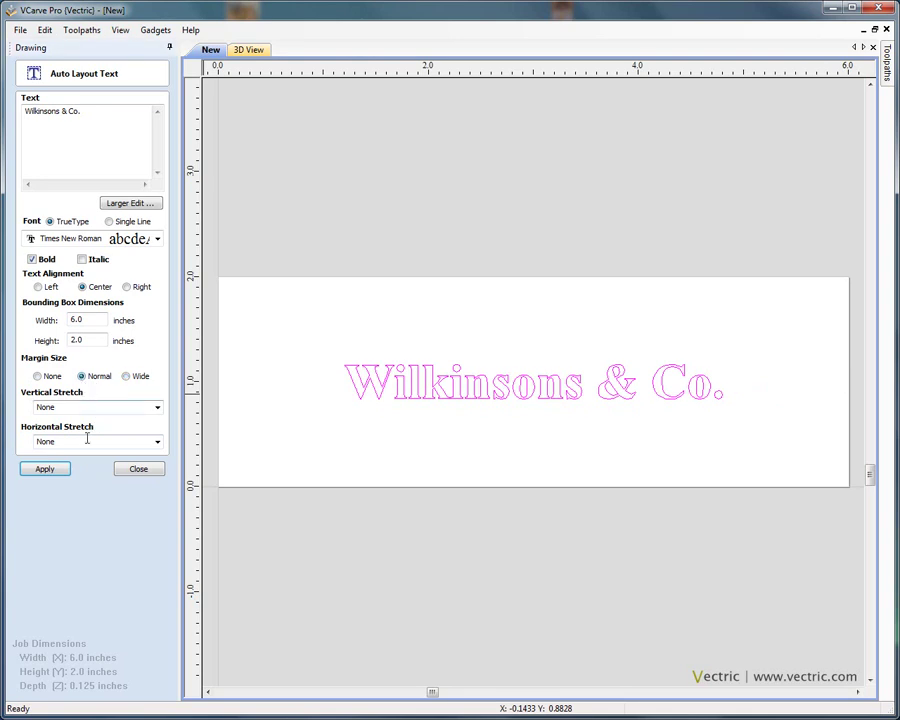
{"action": "left_click", "coordinate": [60, 471]}
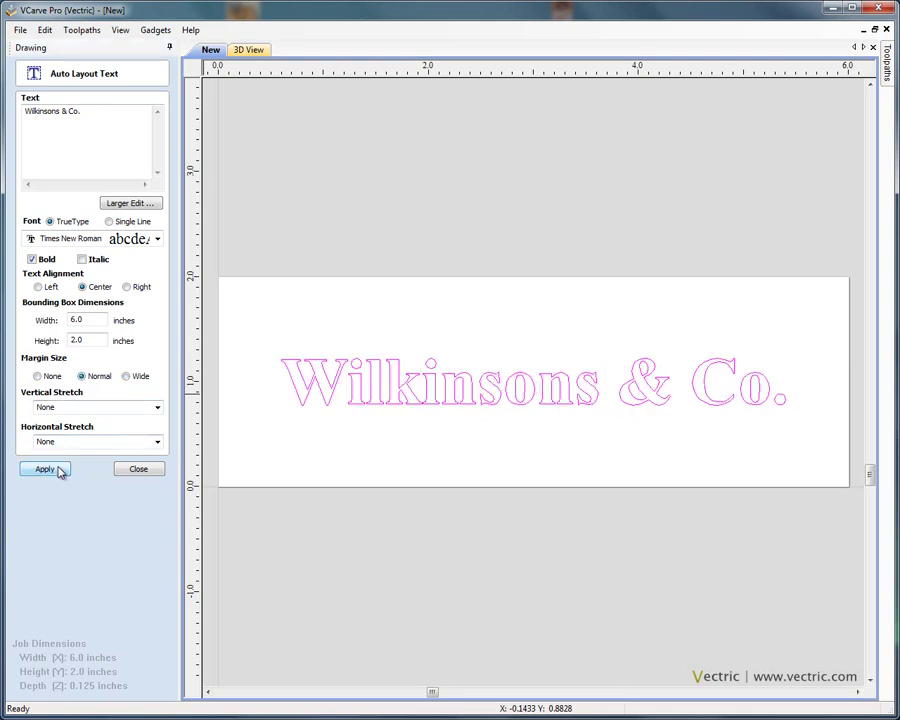
{"action": "left_click", "coordinate": [107, 111]}
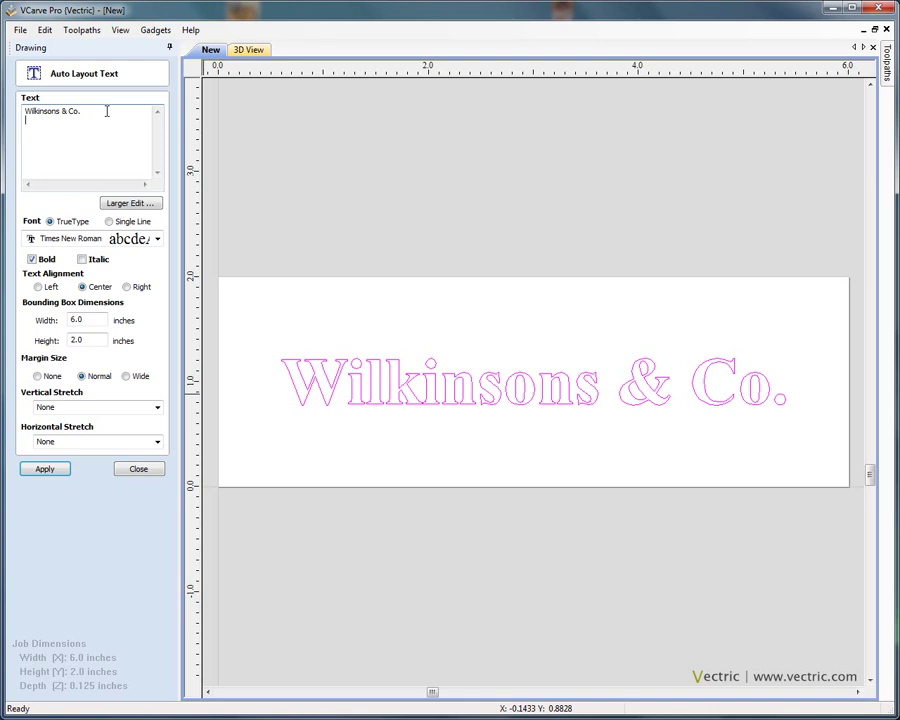
- Add 'SOLICITORS' as a second text line and open the Larger Edit text window
{"action": "type", "text": "SOLICITORS"}
{"action": "left_click", "coordinate": [59, 476]}
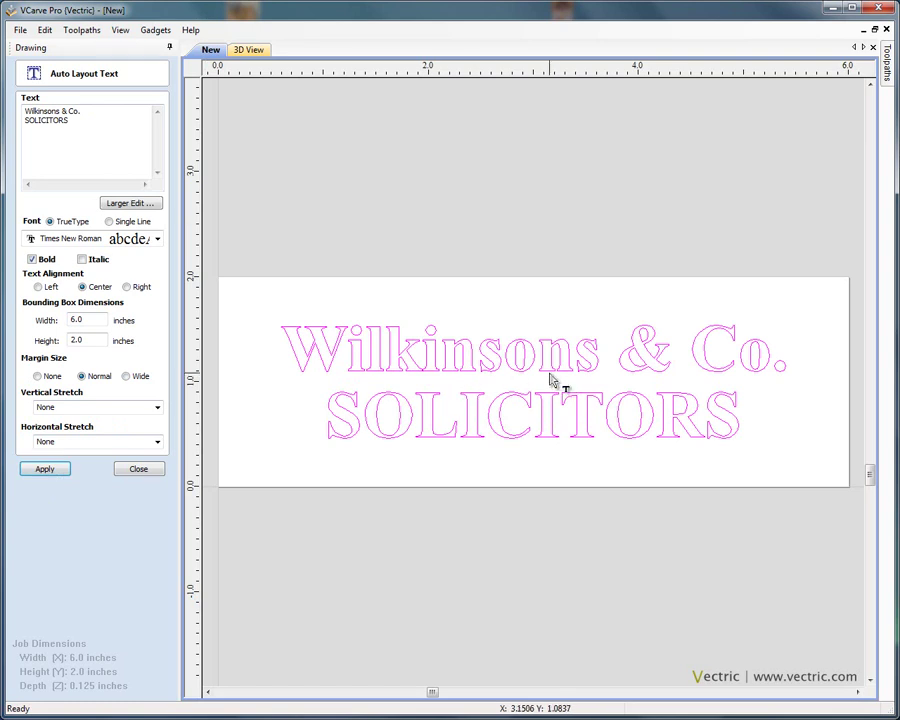
{"action": "left_click", "coordinate": [97, 123]}
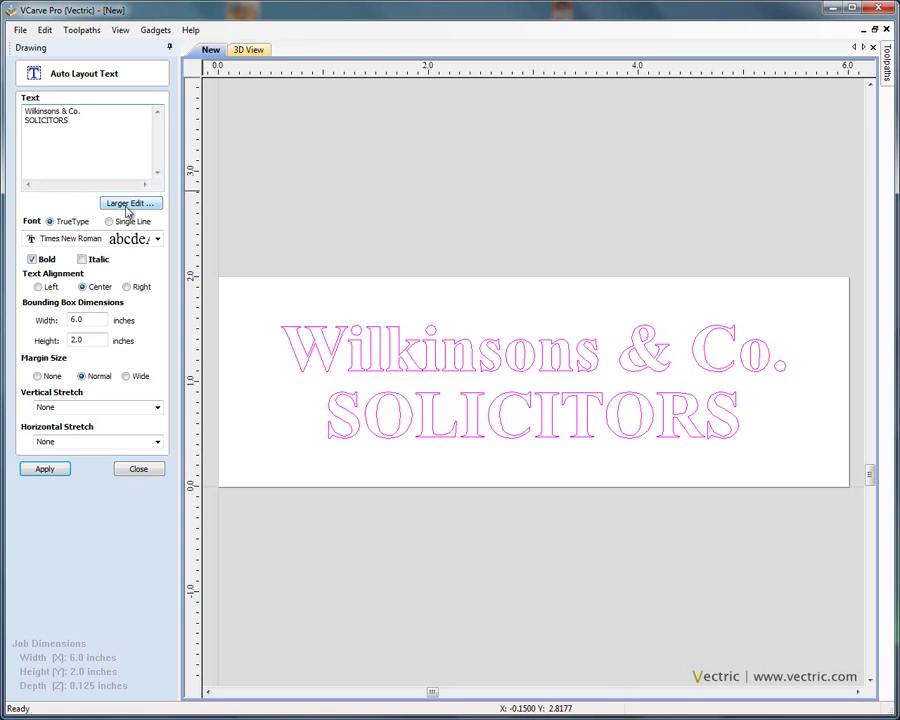
{"action": "left_click", "coordinate": [129, 204]}
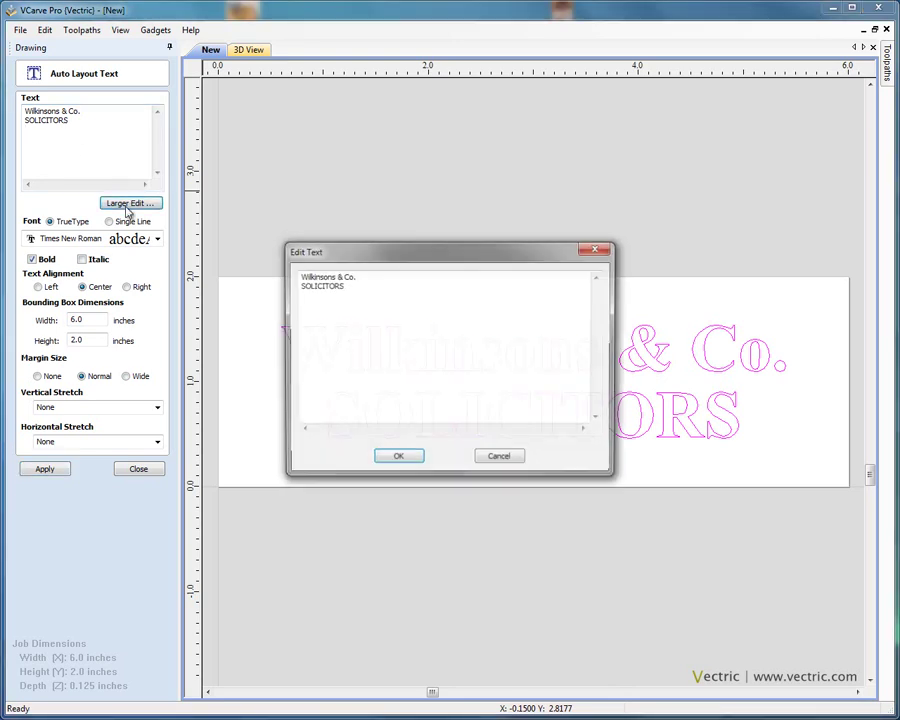
- Paste the Notepad address as a third line, correcting the lowercase s in STREET
{"action": "left_click", "coordinate": [358, 287]}
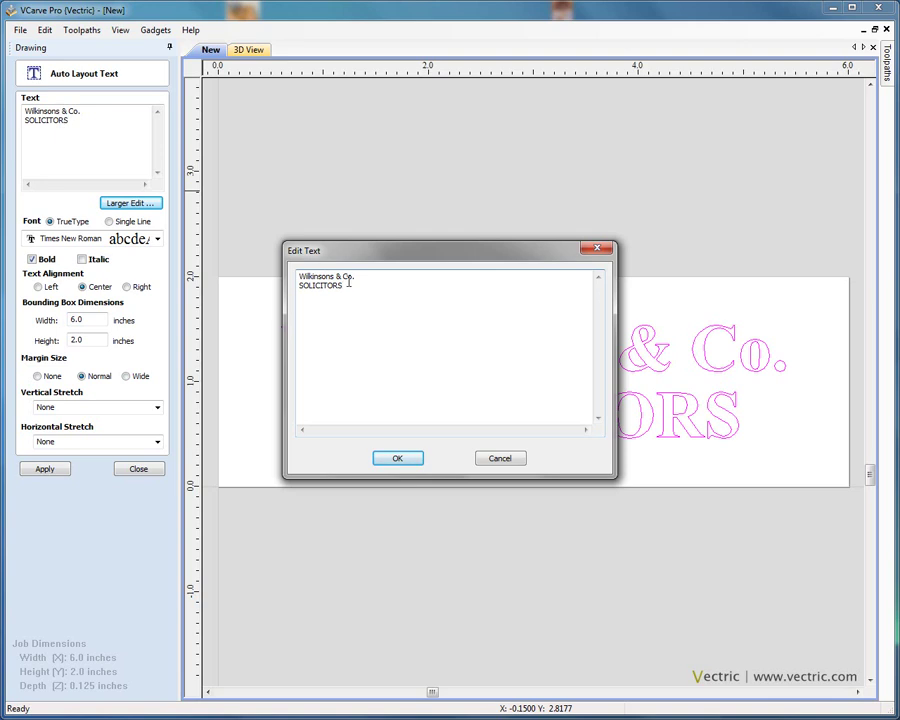
{"action": "left_click_drag", "start_coordinate": [5, 412], "coordinate": [462, 537]}
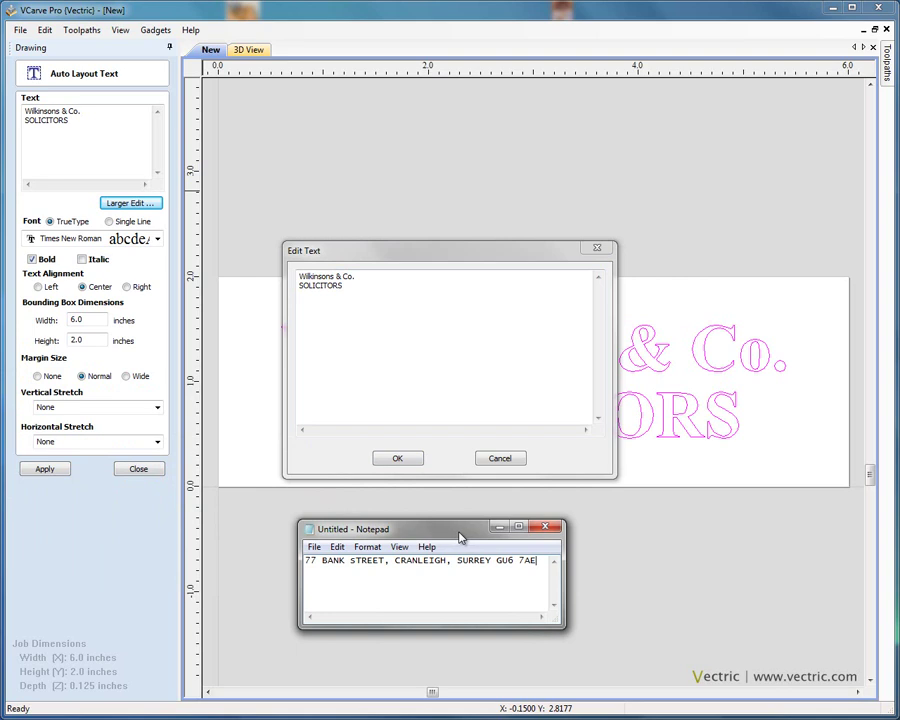
{"action": "left_click_drag", "start_coordinate": [305, 560], "coordinate": [544, 560]}
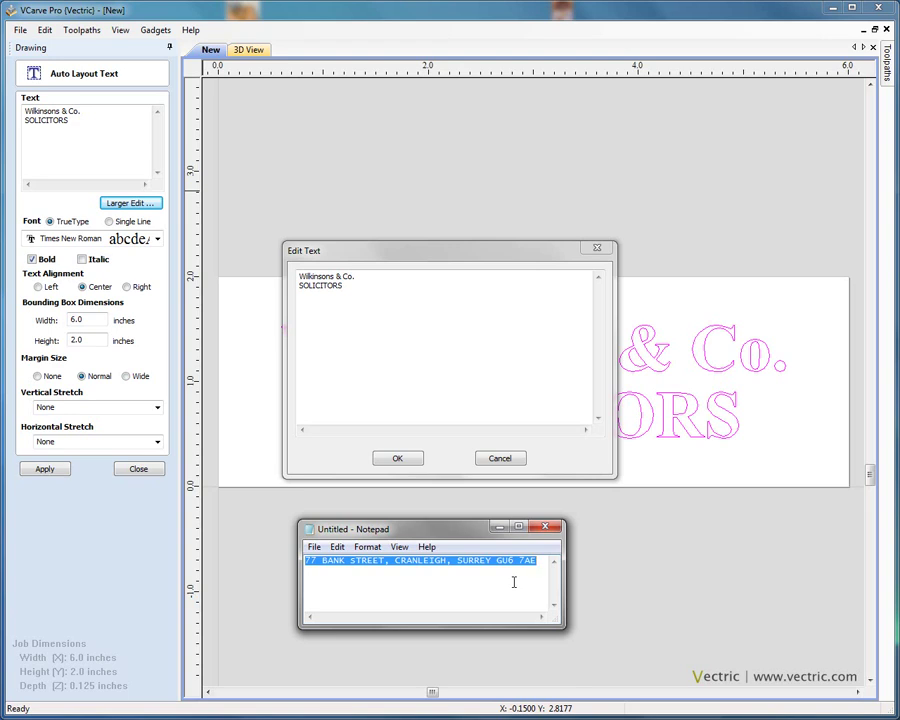
{"action": "left_click", "coordinate": [406, 309]}
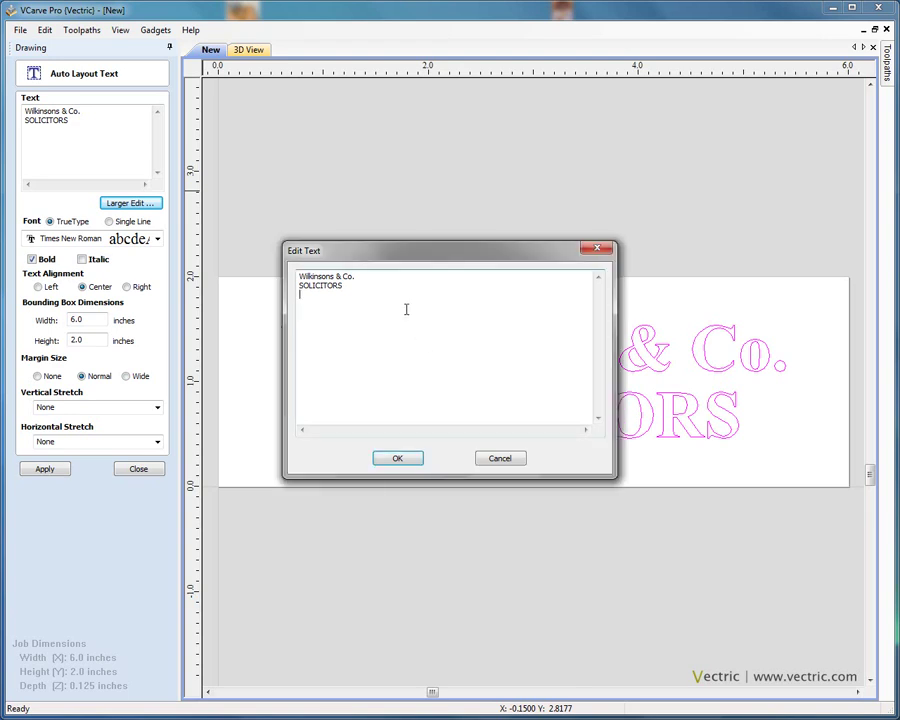
{"action": "type", "text": "77 BANK sTREET, CRANLEIGH, SURREY GU6 7AE"}
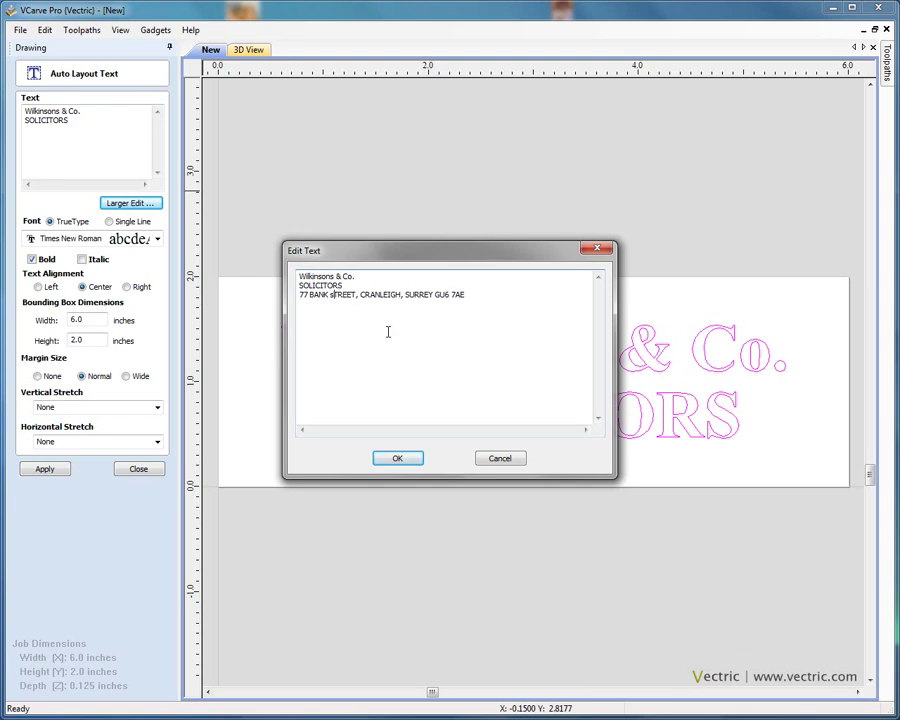
{"action": "key", "text": "BackSpace"}
{"action": "type", "text": "S"}
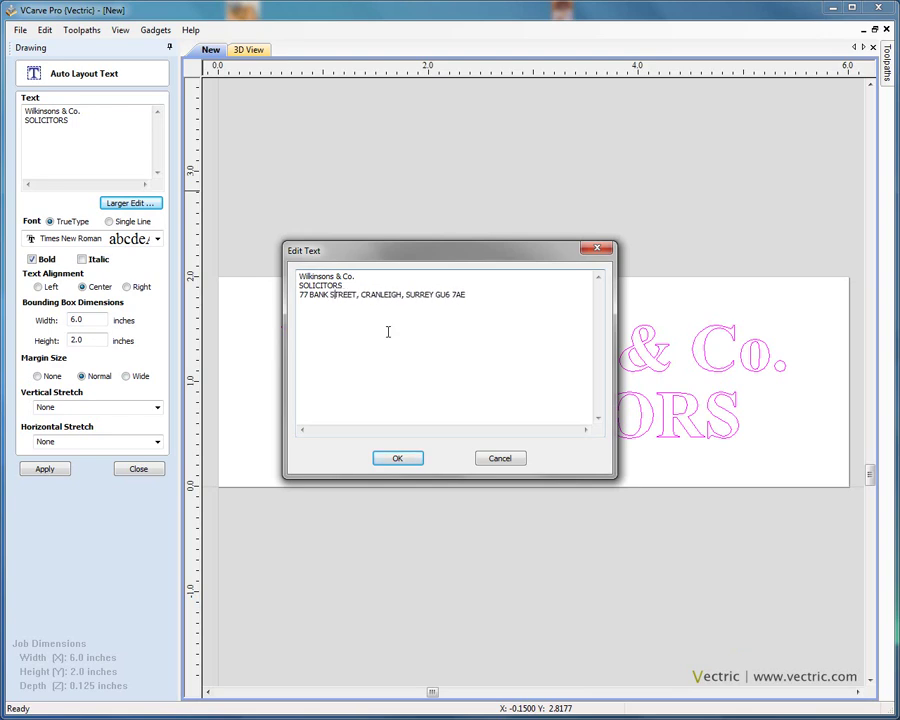
- Confirm the three-line text and re-lay it out on the board
{"action": "left_click", "coordinate": [479, 297]}
{"action": "left_click", "coordinate": [403, 460]}
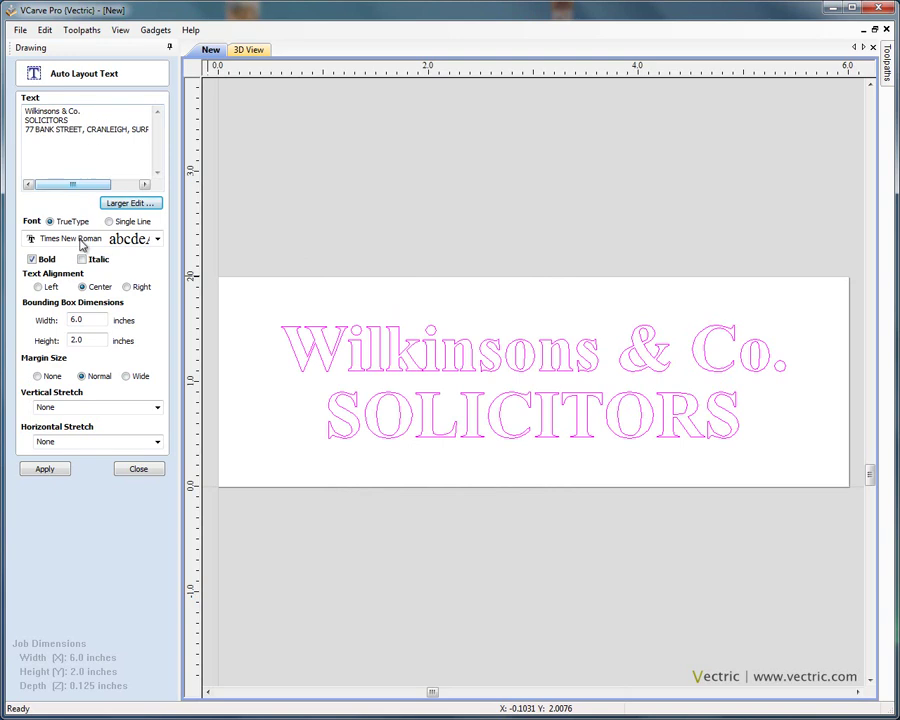
{"action": "left_click", "coordinate": [64, 468]}
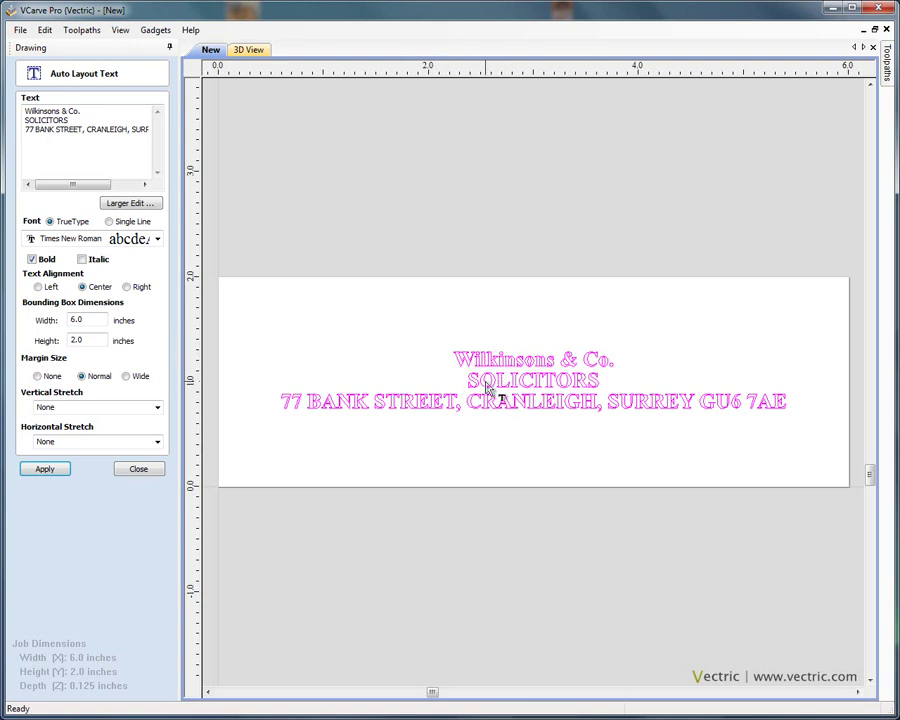
- Cut the address line out in the larger editor, keeping only two lines
{"action": "double_click", "coordinate": [103, 130]}
{"action": "left_click", "coordinate": [103, 130]}
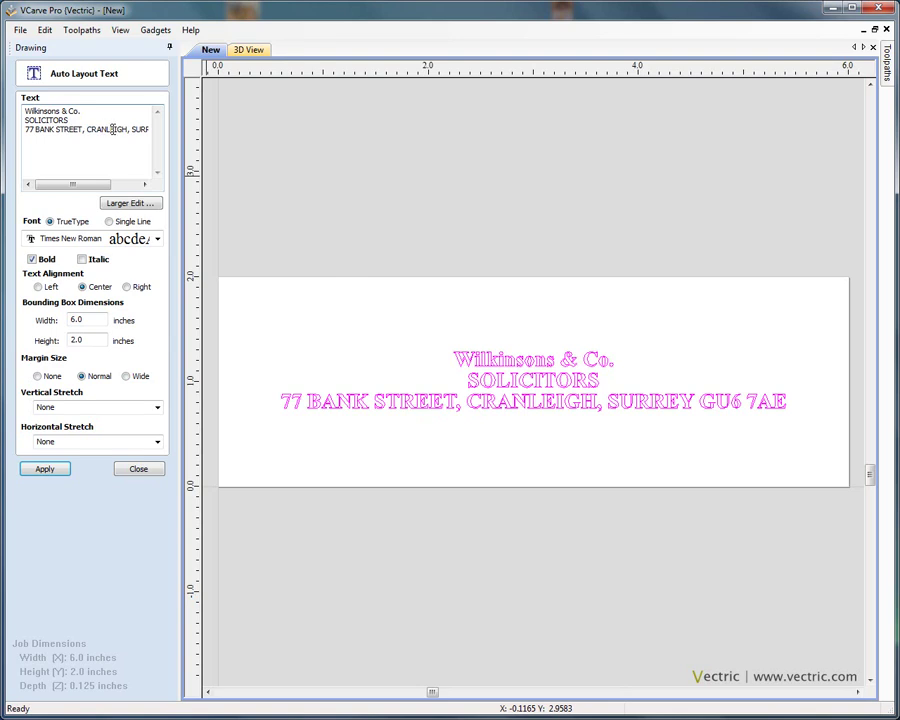
{"action": "left_click", "coordinate": [142, 202]}
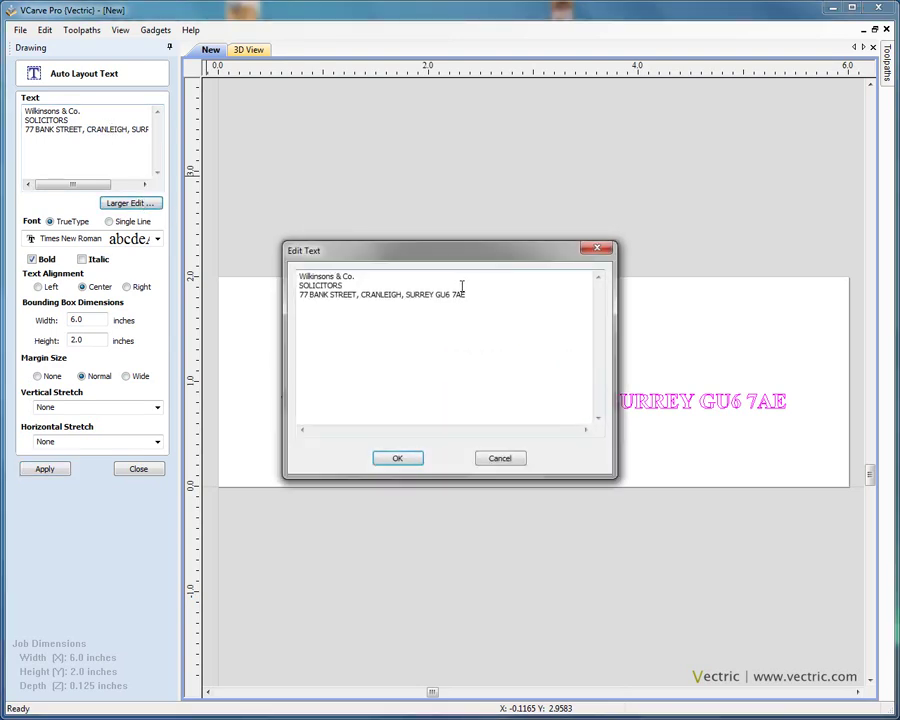
{"action": "left_click_drag", "start_coordinate": [468, 294], "coordinate": [292, 295]}
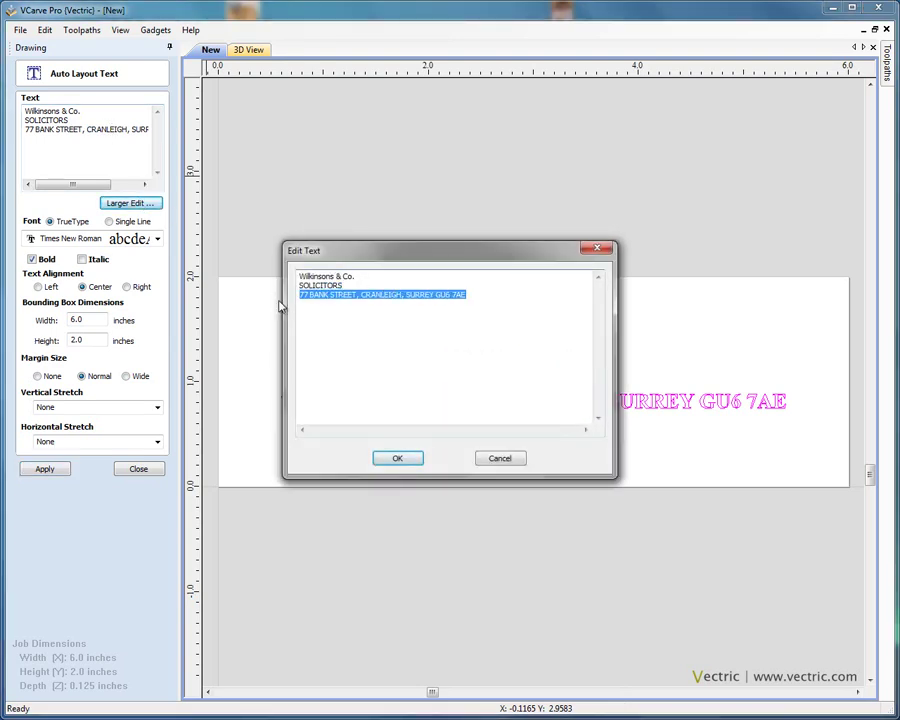
{"action": "right_click", "coordinate": [372, 302]}
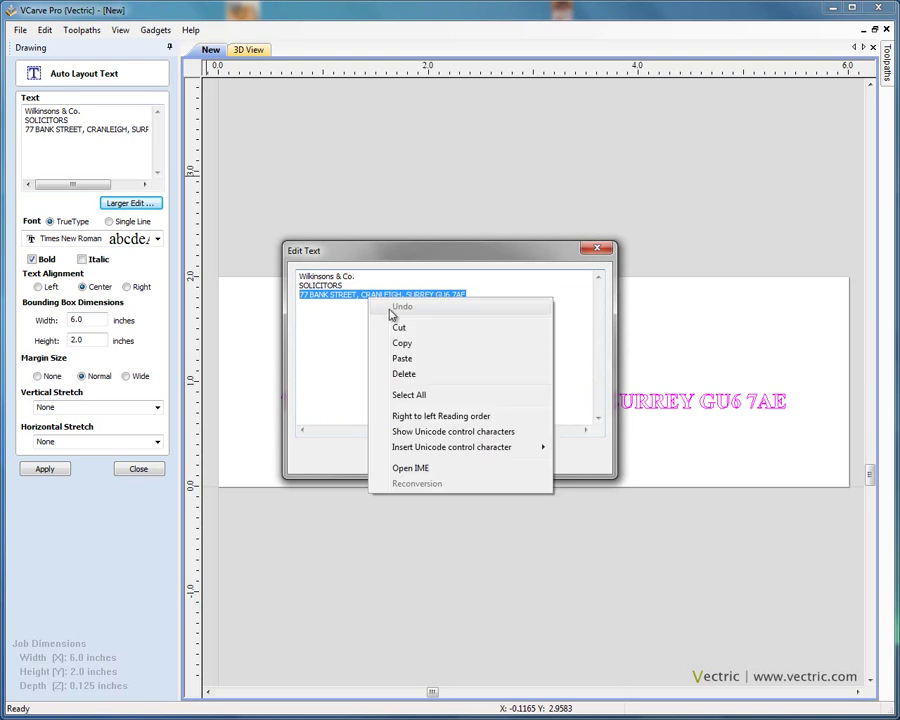
{"action": "left_click", "coordinate": [414, 334]}
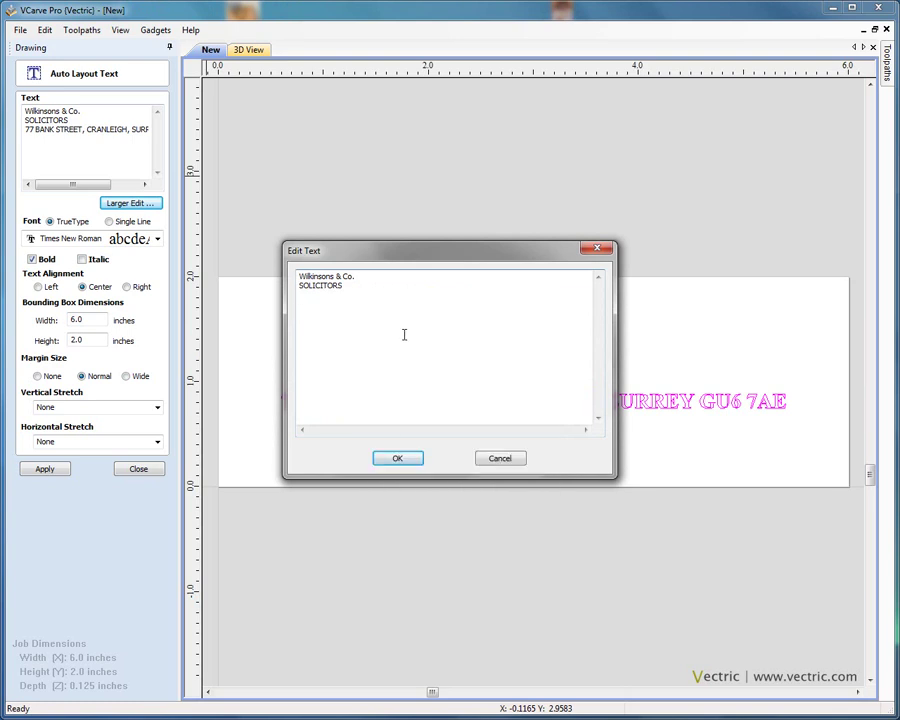
{"action": "left_click", "coordinate": [416, 460]}
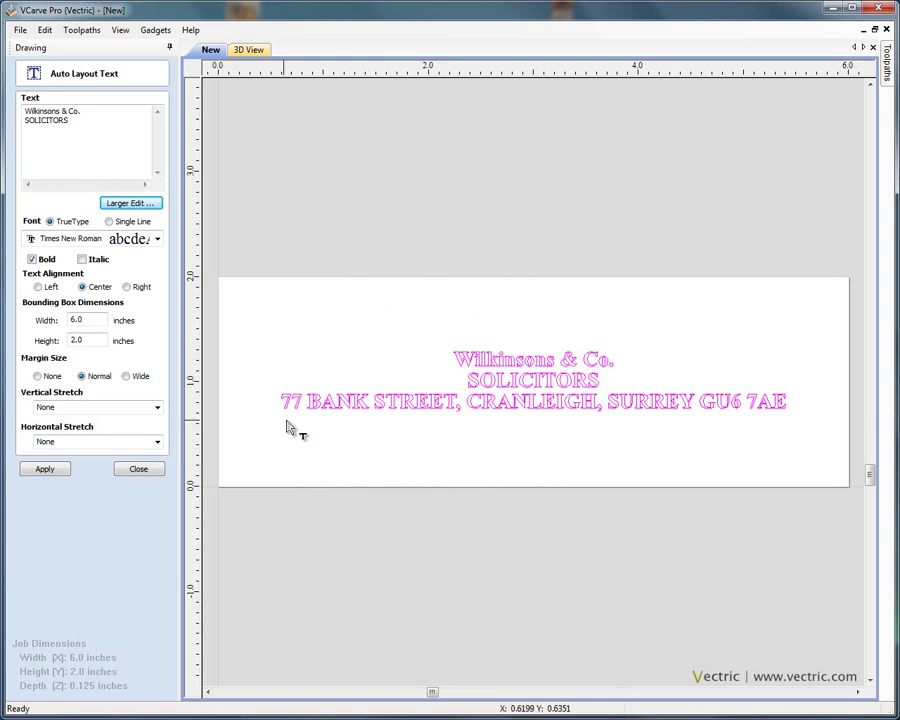
- Re-apply the two-line text to fill the board and close Auto Layout Text
{"action": "left_click", "coordinate": [44, 469]}
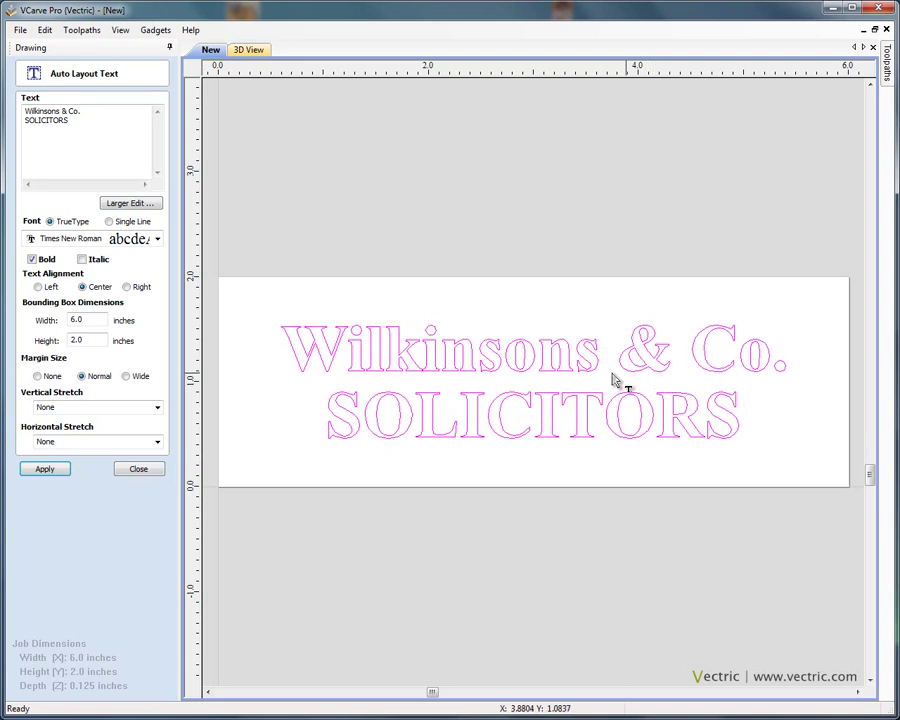
{"action": "left_click", "coordinate": [143, 475]}
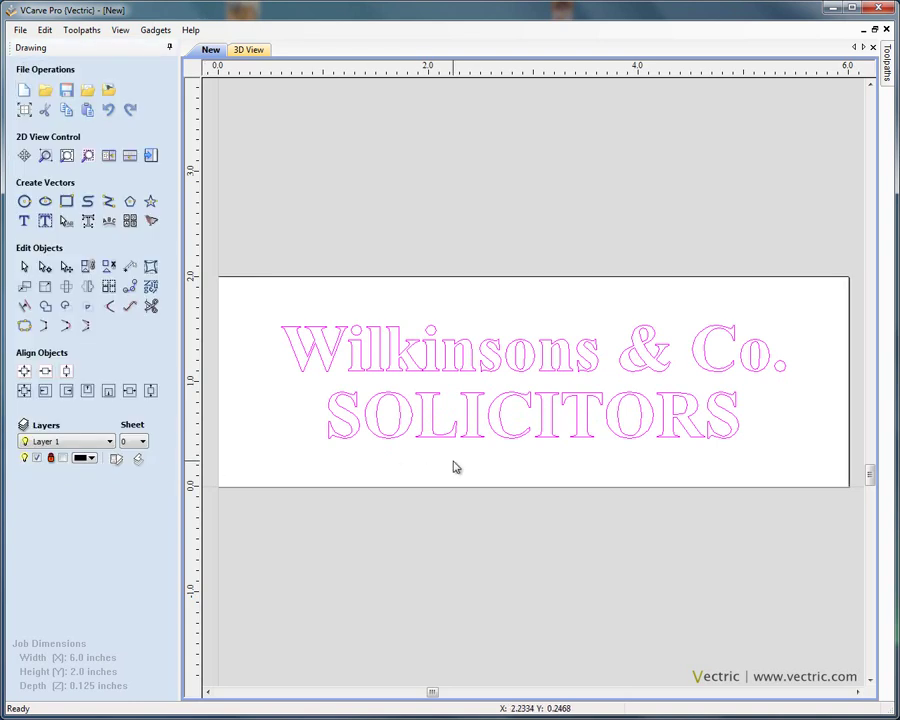